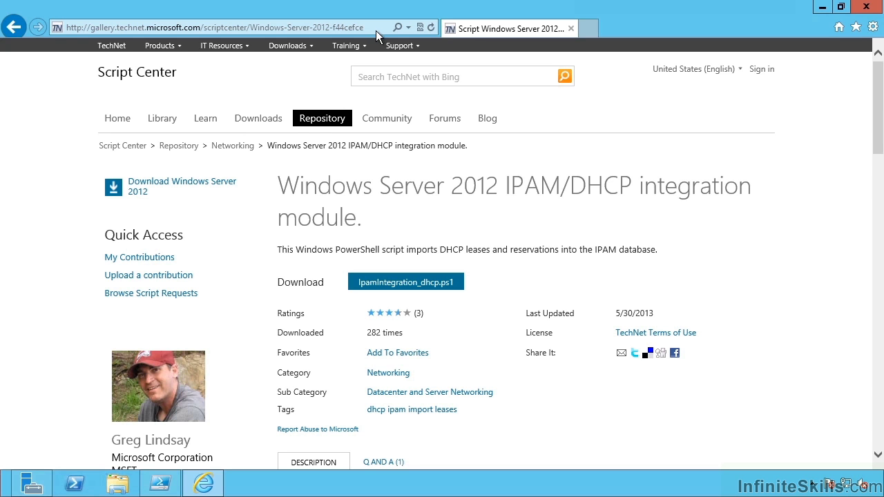
# - Download IpamIntegration_dhcp.ps1 from the Script Center page, then bring up PowerShell ISE
pyautogui.click(148, 30)
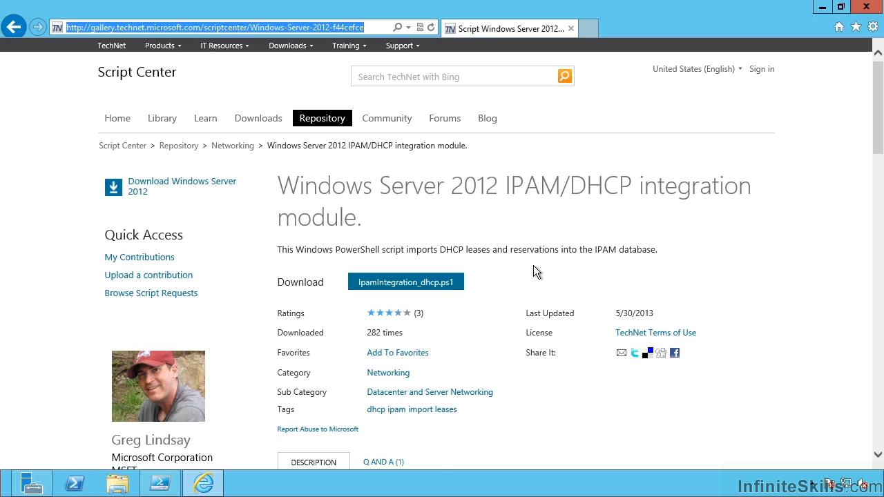
pyautogui.click(484, 275)
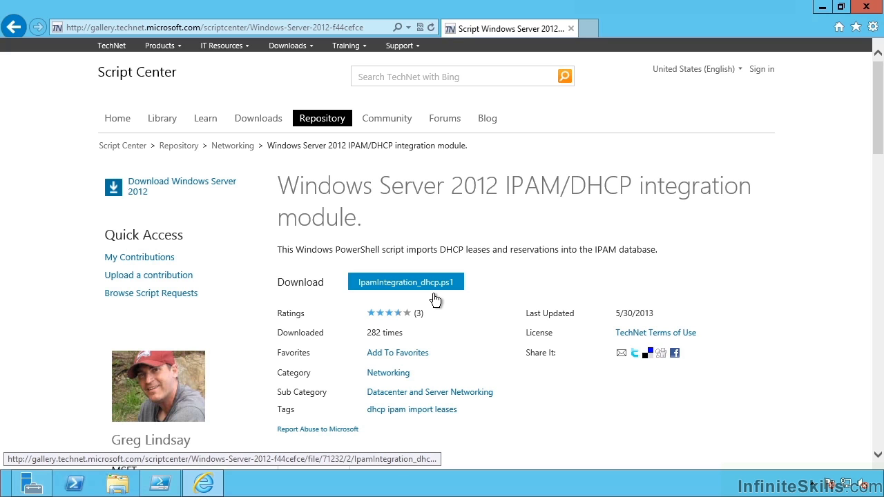
pyautogui.click(436, 298)
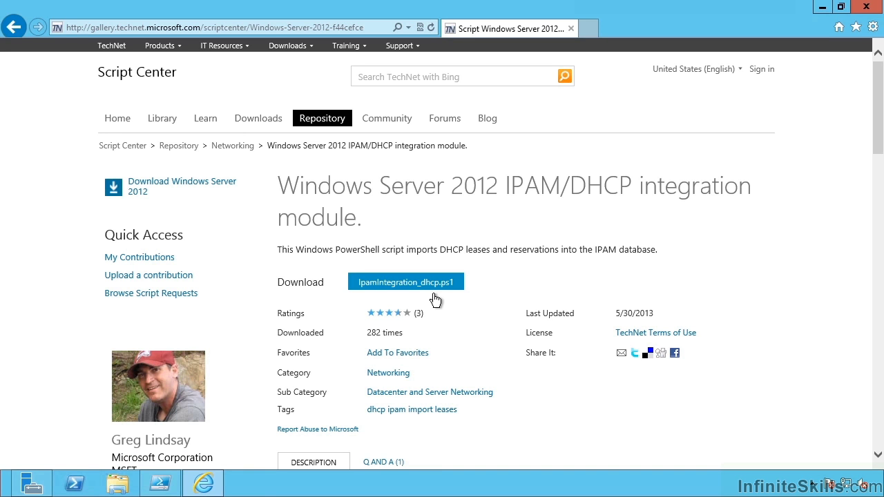
pyautogui.click(159, 484)
# - Run .\IpamIntegration_dhcp.ps1 to load the integration script
pyautogui.press('Left')
pyautogui.press('Left')
pyautogui.press('Left')
pyautogui.press('Left')
pyautogui.press('Left')
pyautogui.write('.\\i')
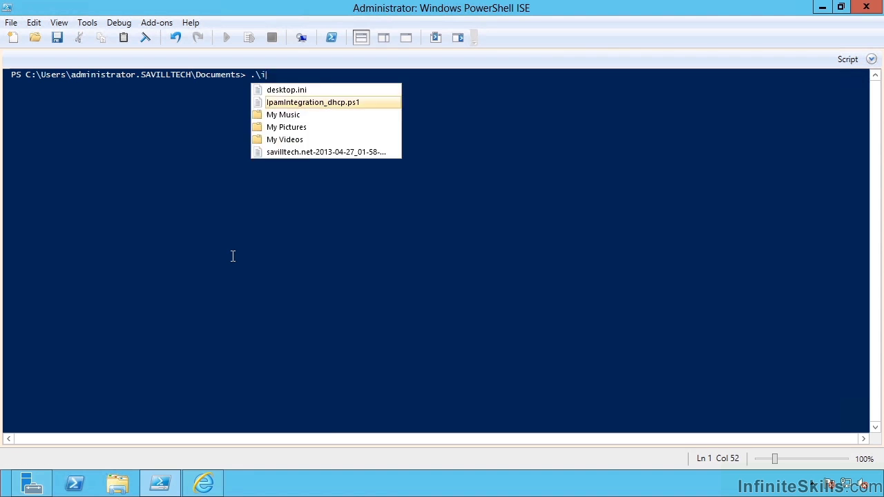
pyautogui.press('Tab')
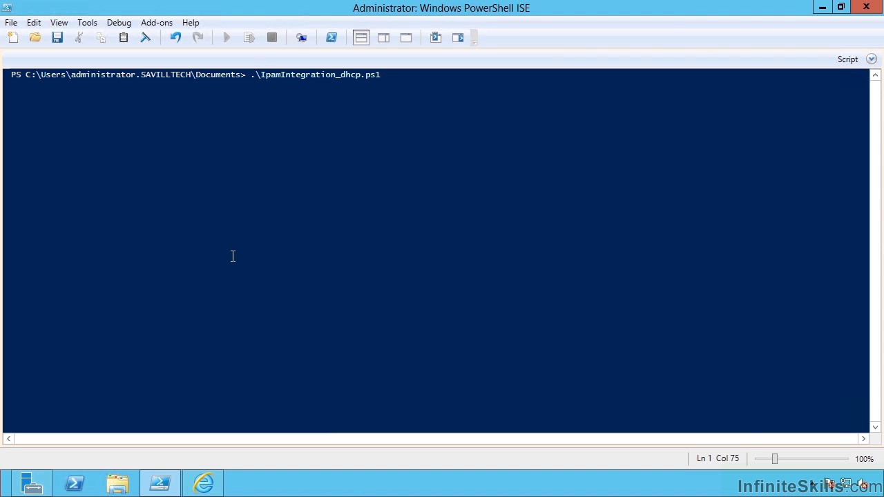
pyautogui.press('Return')
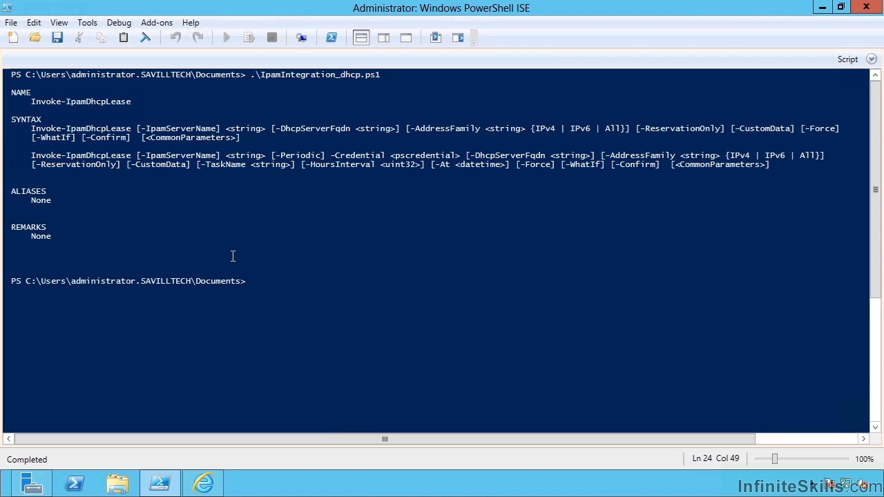
# - Run Invoke-IpamDhcpLease with IPAM server savdalfs01.savilltech.net and DHCP server savdaldc01.savilltech.net
pyautogui.write('invoke-')
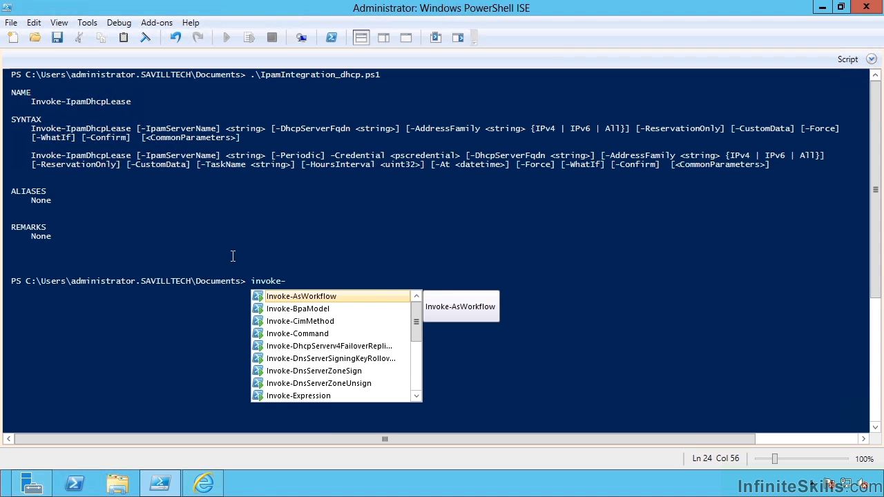
pyautogui.write('ip')
pyautogui.press('Tab')
pyautogui.write('-')
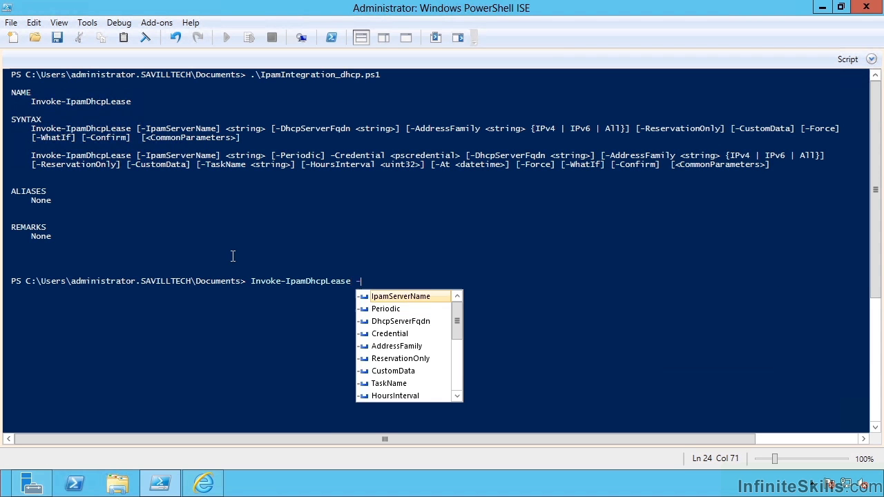
pyautogui.write('ip')
pyautogui.press('Tab')
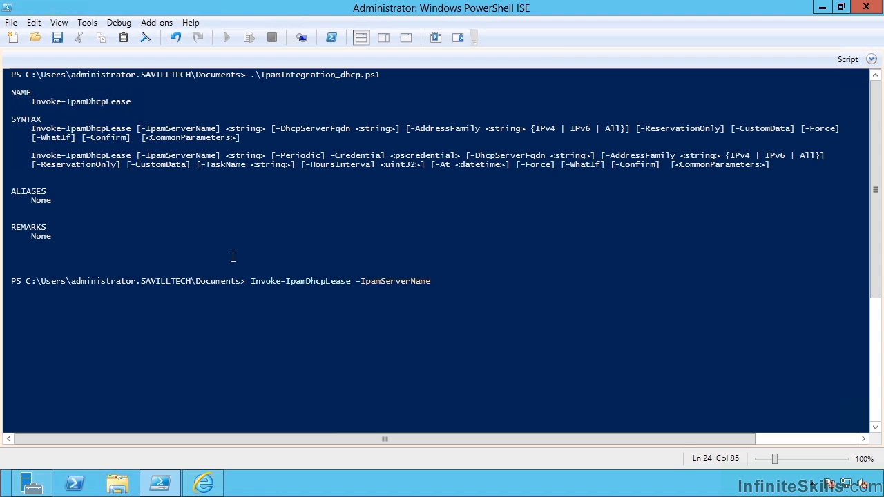
pyautogui.write('savdalfs01.savilltech.net -DhcpServerFqd')
pyautogui.press('Tab')
pyautogui.write('savdaldc01.savilltech.net -')
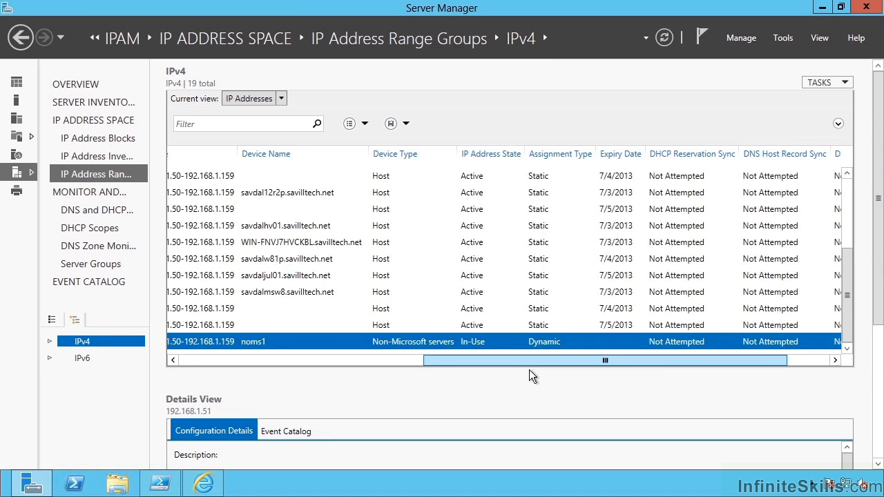
pyautogui.moveTo(530, 369); pyautogui.dragTo(196, 373)
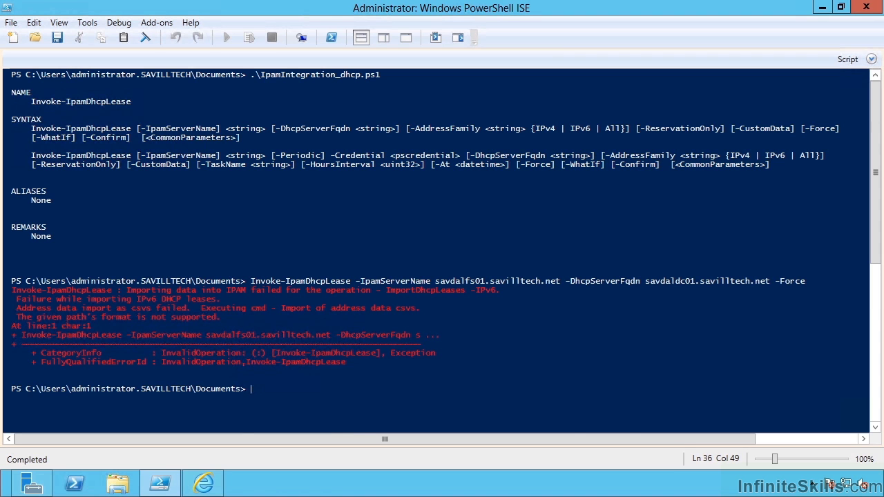
# - Refresh IPAM's IPv4 address view to review the 18 DHCP-leased addresses, then return to PowerShell ISE
pyautogui.click(41, 488)
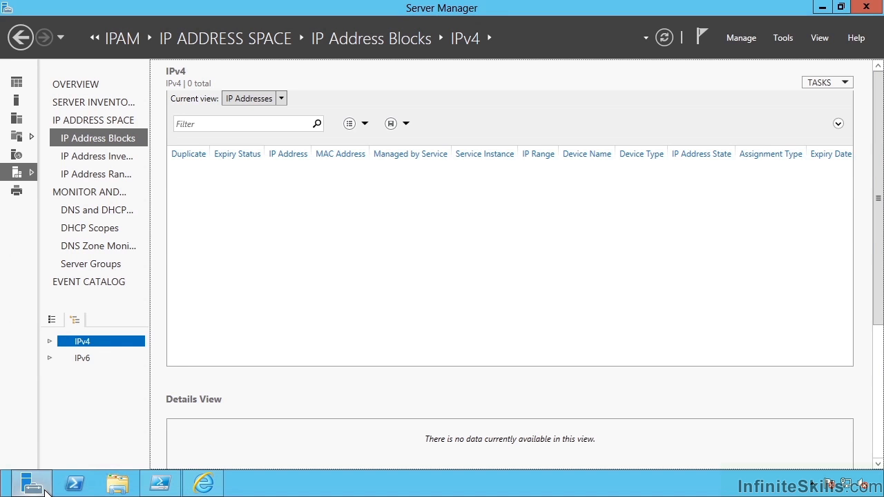
pyautogui.click(671, 43)
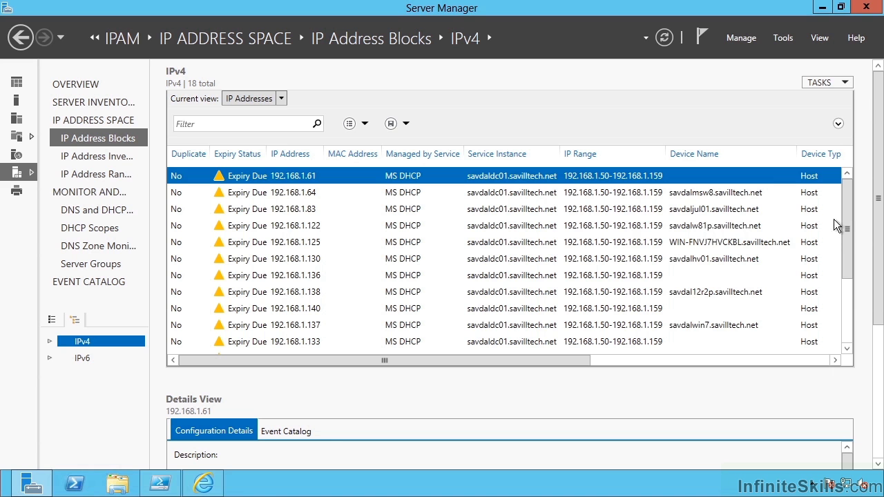
pyautogui.moveTo(851, 226); pyautogui.dragTo(860, 285)
pyautogui.click(173, 489)
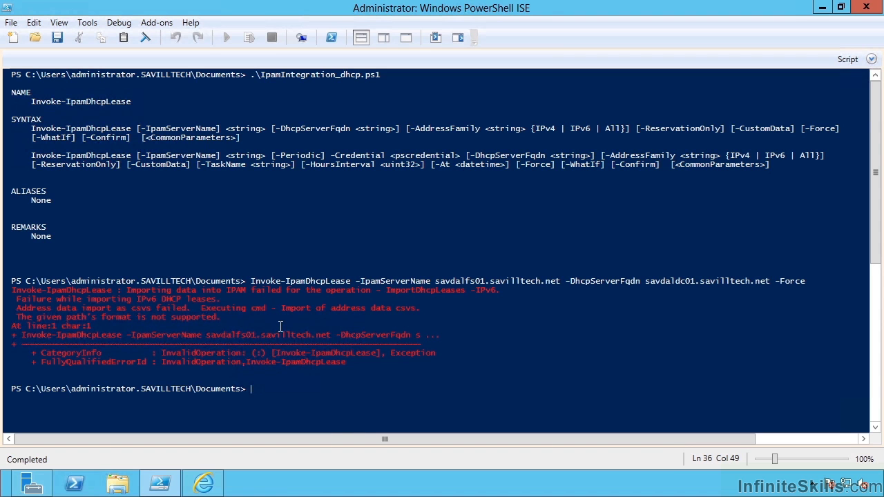
# - Rerun the previous Invoke-IpamDhcpLease command with -Periodic inserted before -Force
pyautogui.press('Return')
pyautogui.press('Up')
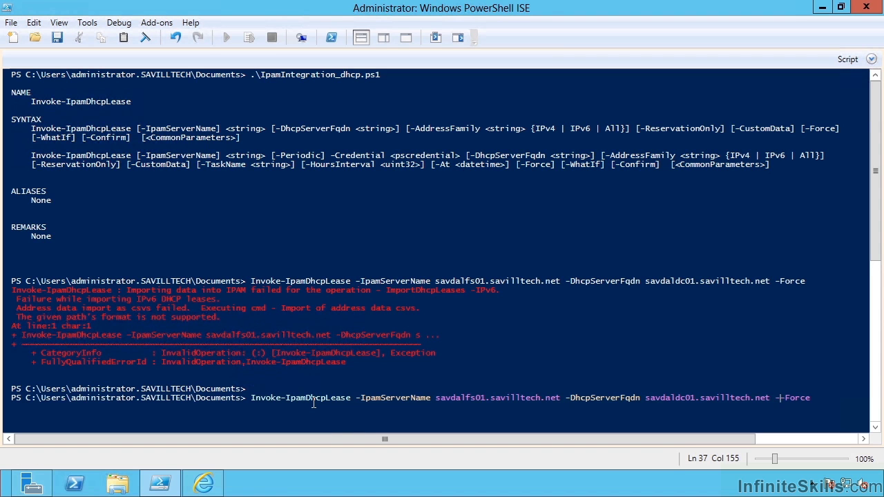
pyautogui.press('Left')
pyautogui.press('Left')
pyautogui.press('Left')
pyautogui.press('Left')
pyautogui.press('Left')
pyautogui.write('Per')
pyautogui.press('Left')
pyautogui.write('iodic')
pyautogui.press('Return')
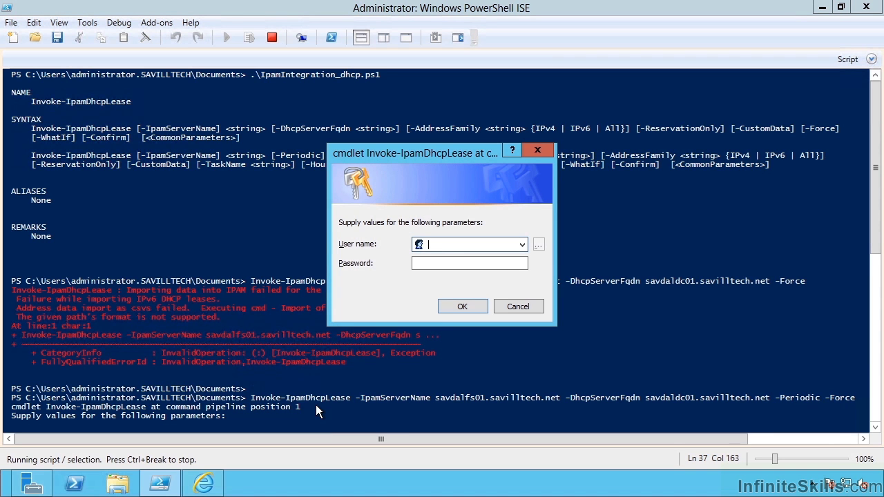
# - Supply the savilltech administrator username and password in the credentials prompt
pyautogui.write('savilltech\\administrator')
pyautogui.press('Tab')
pyautogui.write('•••••••')
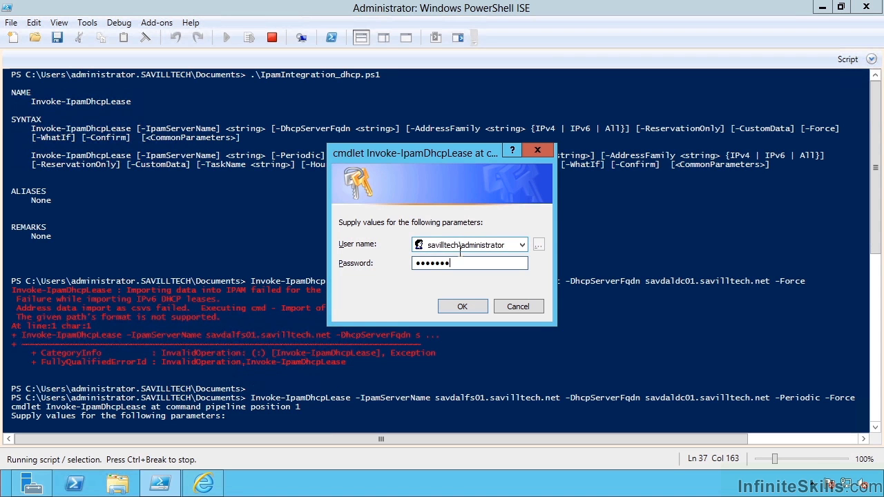
pyautogui.press('Return')
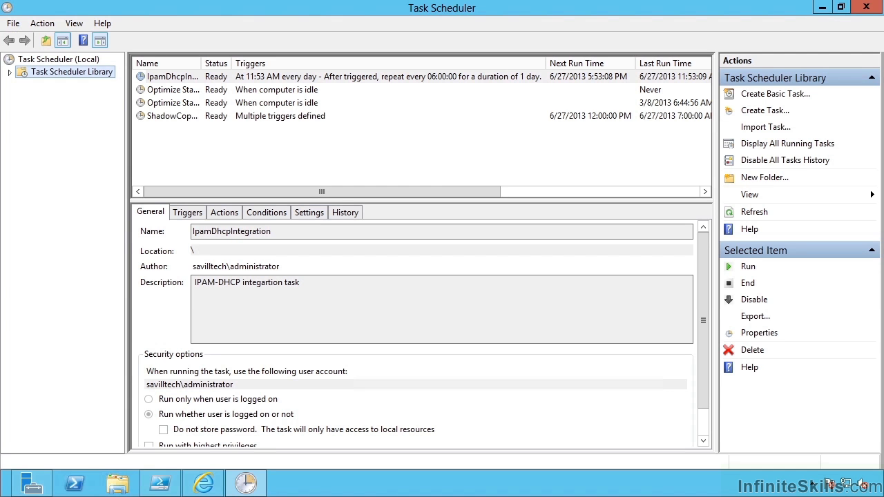
# - Inspect the IpamDhcpIntegration task's Daily trigger in Task Scheduler, then close Task Scheduler
pyautogui.click(262, 80)
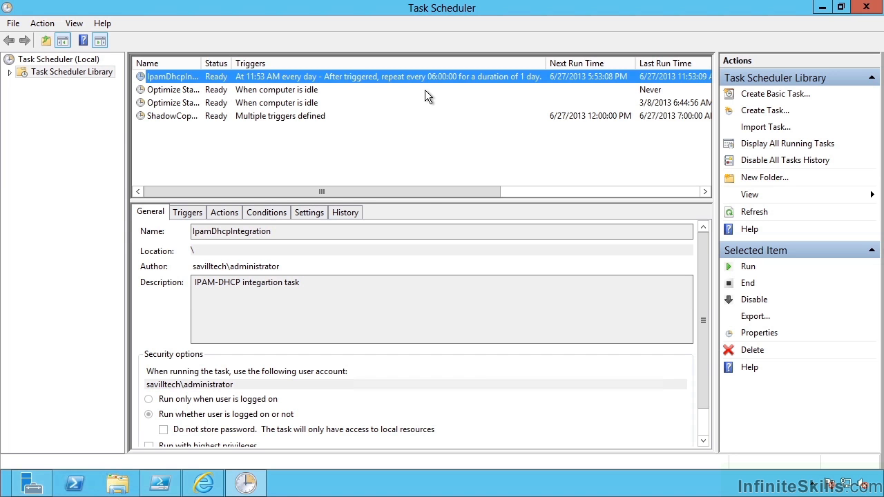
pyautogui.click(204, 217)
pyautogui.click(287, 288)
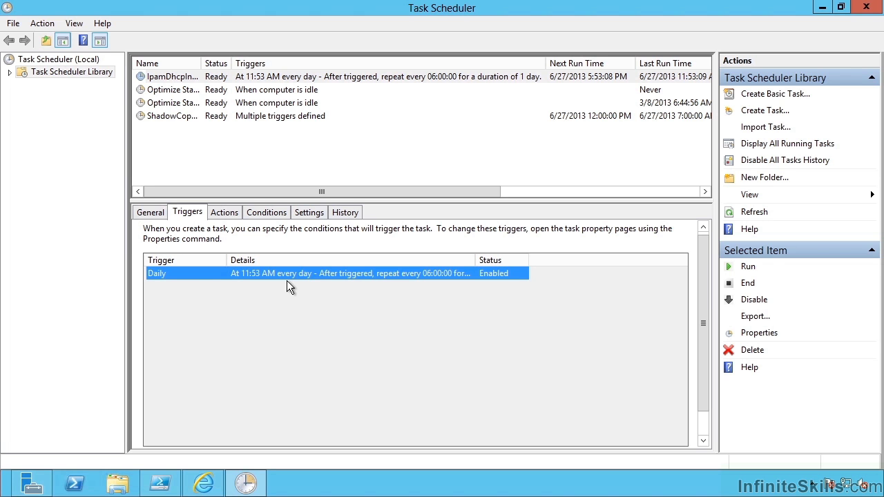
pyautogui.click(866, 7)
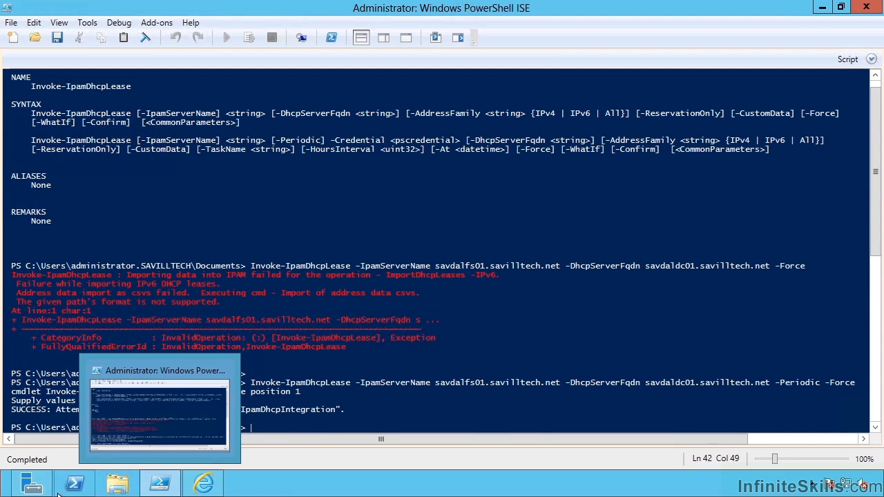
# - In Server Manager, cycle IPAM's IPv4 view through blocks and ranges, ending on IP Address Range Groups
pyautogui.click(36, 487)
pyautogui.click(370, 311)
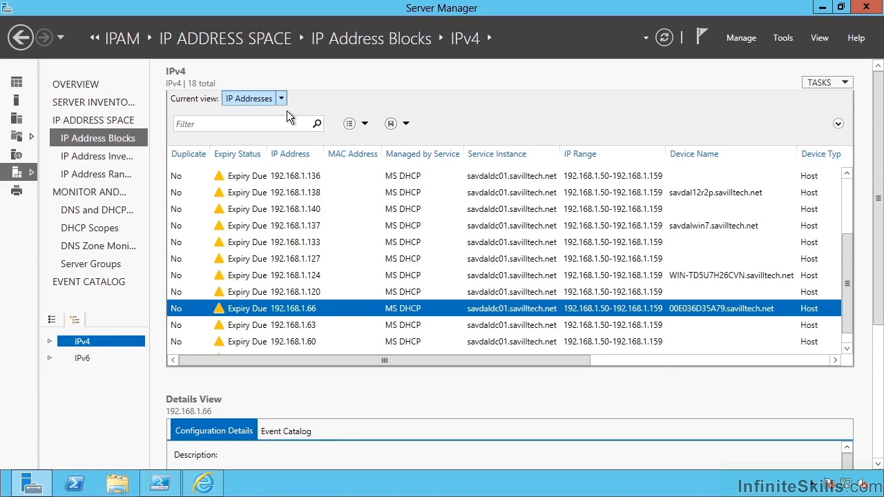
pyautogui.click(280, 99)
pyautogui.click(283, 141)
pyautogui.click(291, 100)
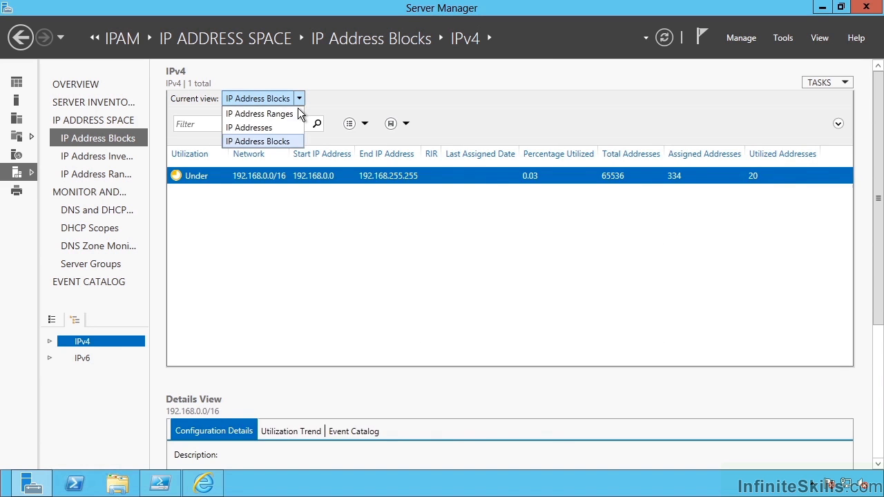
pyautogui.click(287, 114)
pyautogui.click(303, 101)
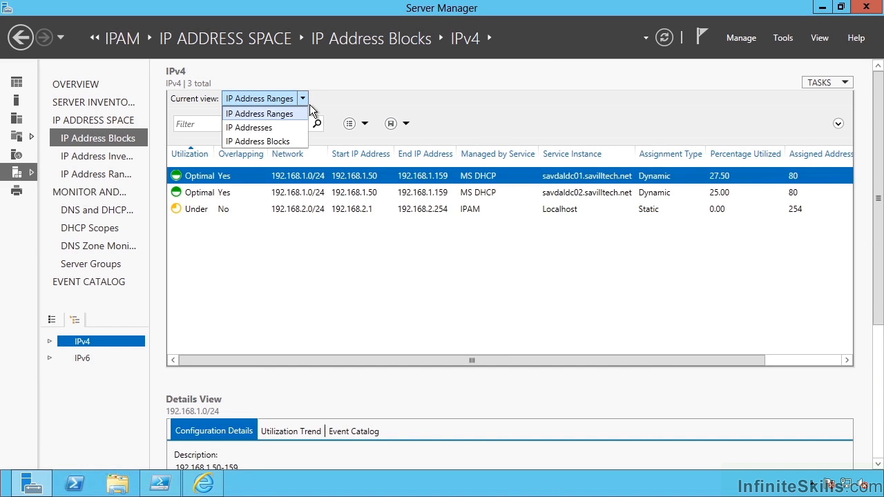
pyautogui.click(288, 131)
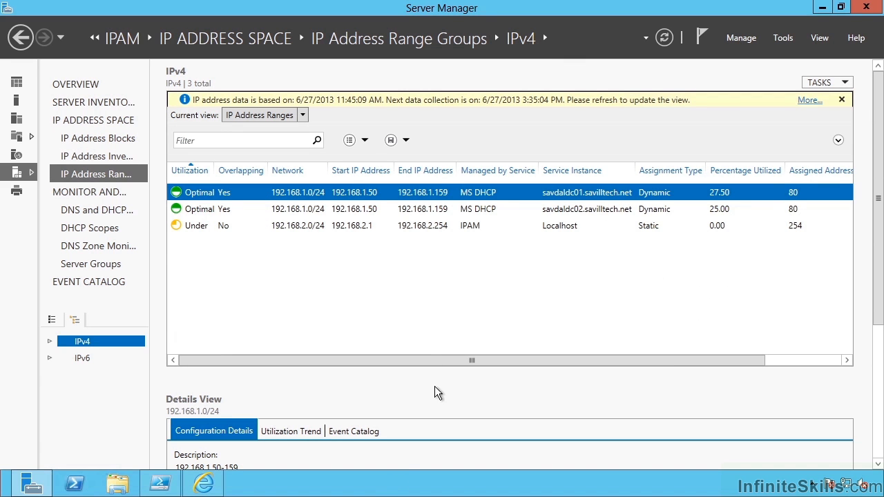
pyautogui.click(121, 179)
# - Start Find and Allocate Available IP Address on the first 192.168.1.0/24 range
pyautogui.rightClick(338, 199)
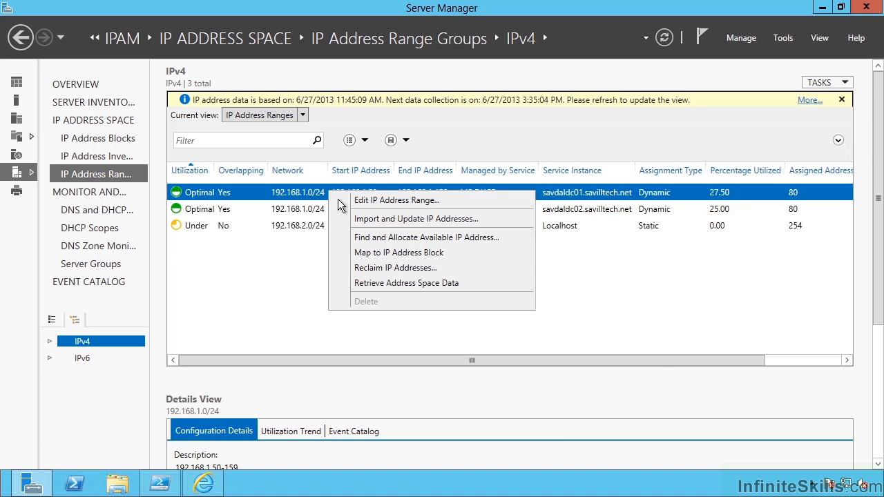
pyautogui.click(411, 243)
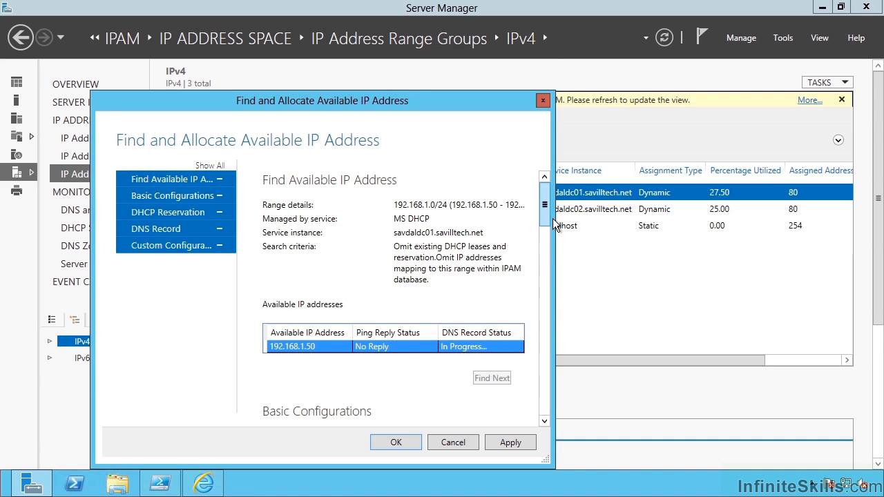
pyautogui.moveTo(553, 220); pyautogui.dragTo(553, 235)
pyautogui.click(510, 288)
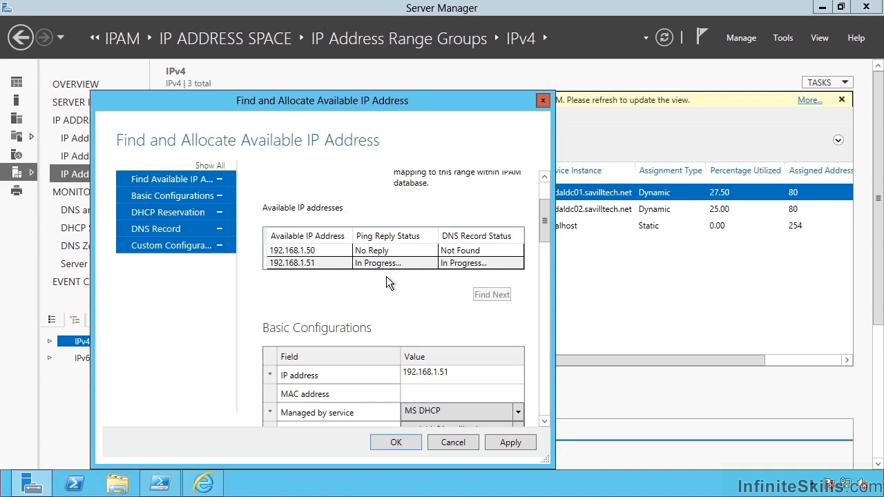
pyautogui.click(397, 251)
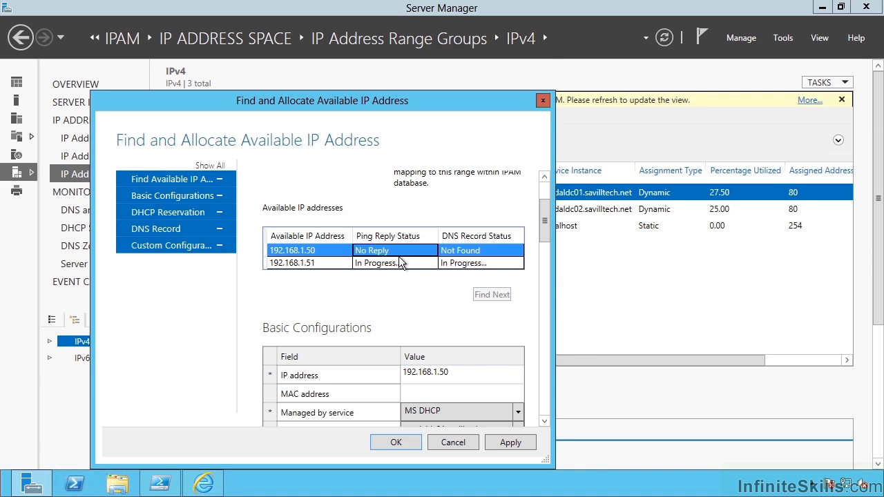
pyautogui.scroll(-2, 553, 249)
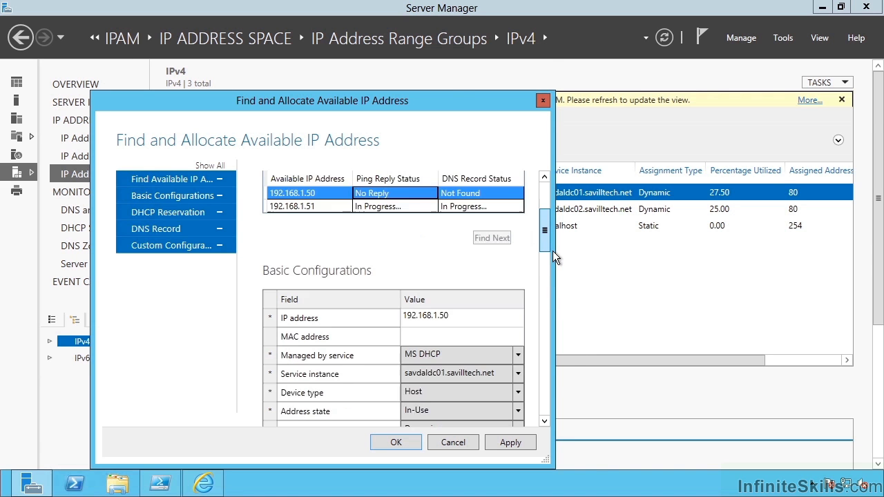
pyautogui.click(453, 336)
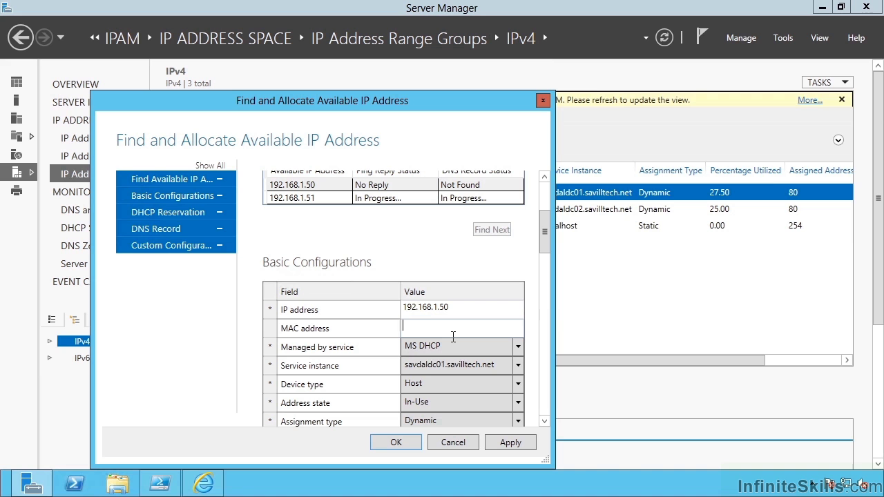
pyautogui.write('112233445566')
pyautogui.scroll(-1, 552, 257)
pyautogui.click(524, 349)
pyautogui.scroll(-1, 473, 307)
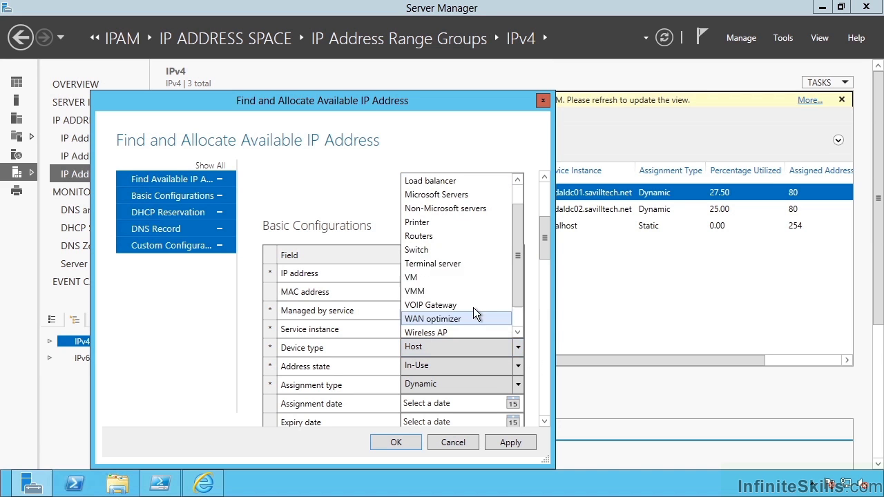
pyautogui.click(456, 211)
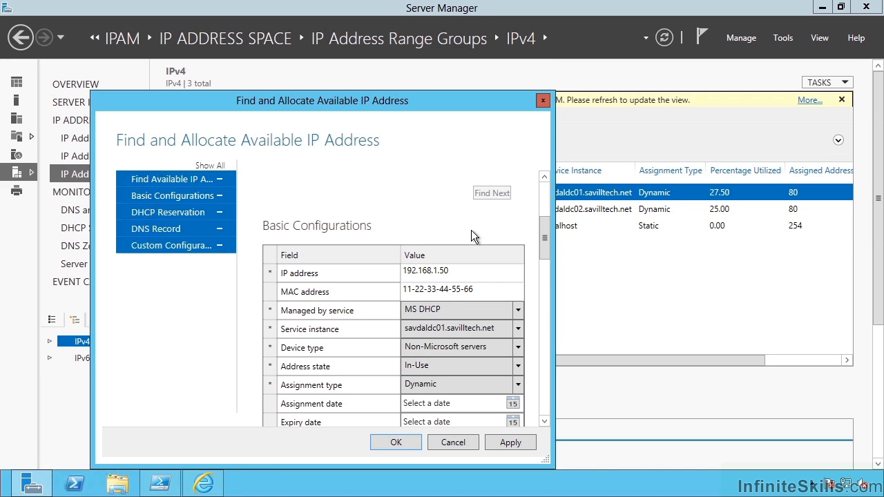
# - Add a DHCP reservation named noms1, type Both, on savdaldc01.savilltech.net
pyautogui.moveTo(550, 254); pyautogui.dragTo(557, 307)
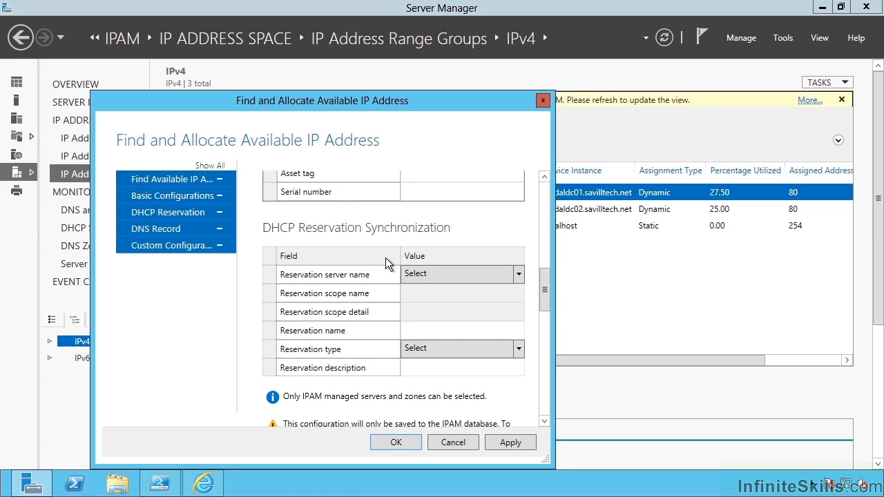
pyautogui.click(518, 274)
pyautogui.click(473, 308)
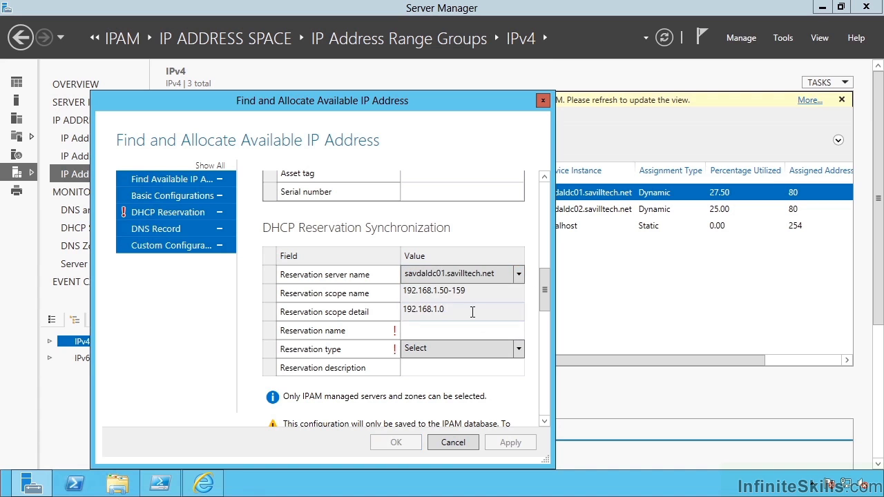
pyautogui.click(452, 337)
pyautogui.write('noms1')
pyautogui.click(533, 357)
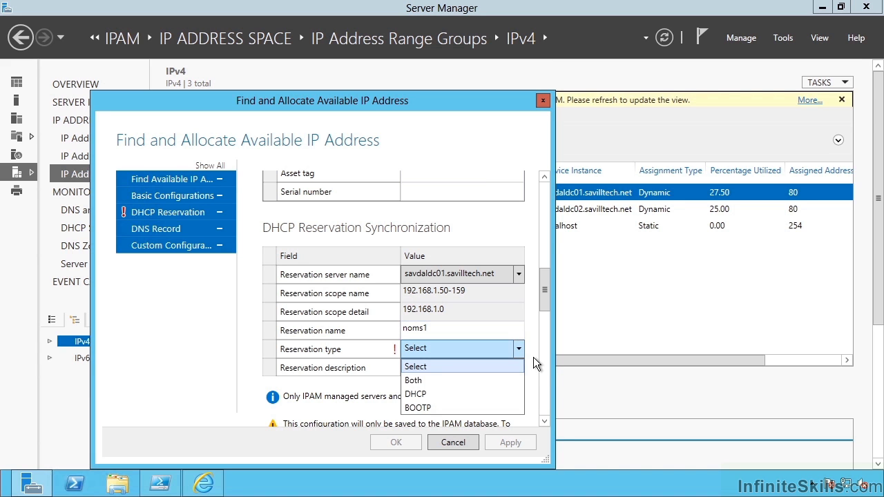
pyautogui.click(432, 384)
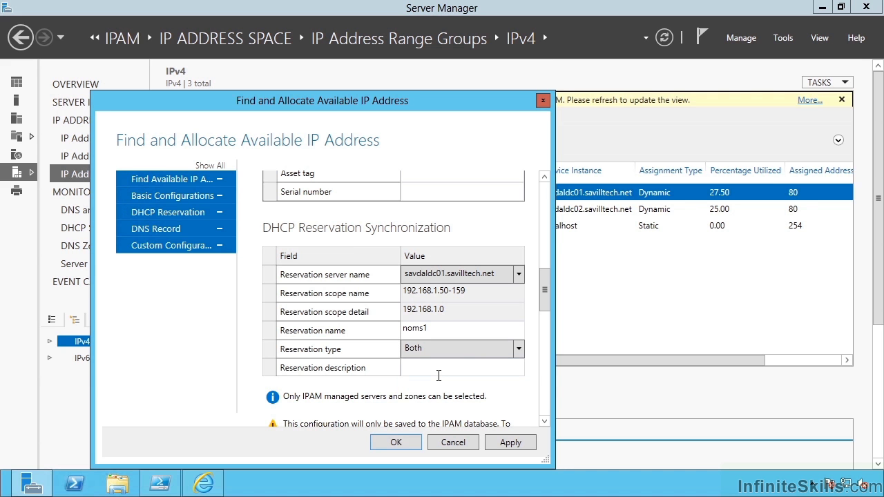
pyautogui.moveTo(546, 297); pyautogui.dragTo(551, 374)
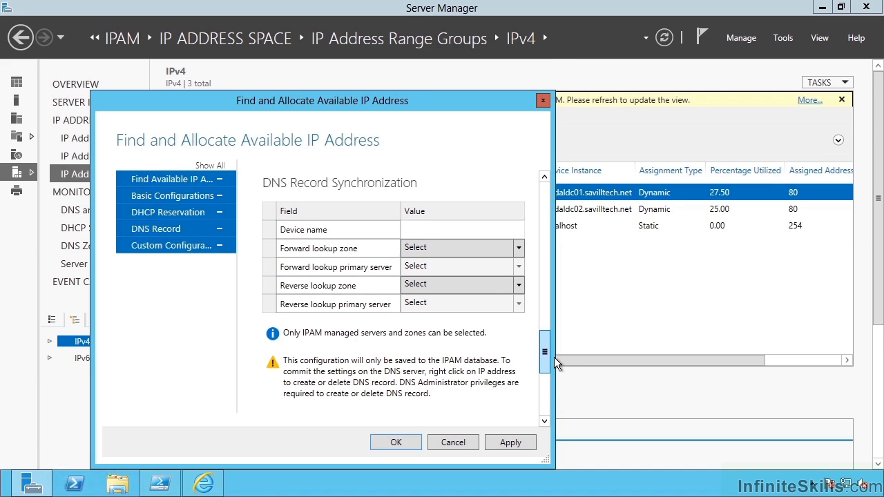
# - Enter DNS device name nonms1 and choose 192.168.1.51 from the available addresses
pyautogui.moveTo(554, 354); pyautogui.dragTo(555, 347)
pyautogui.click(442, 253)
pyautogui.write('nonms1')
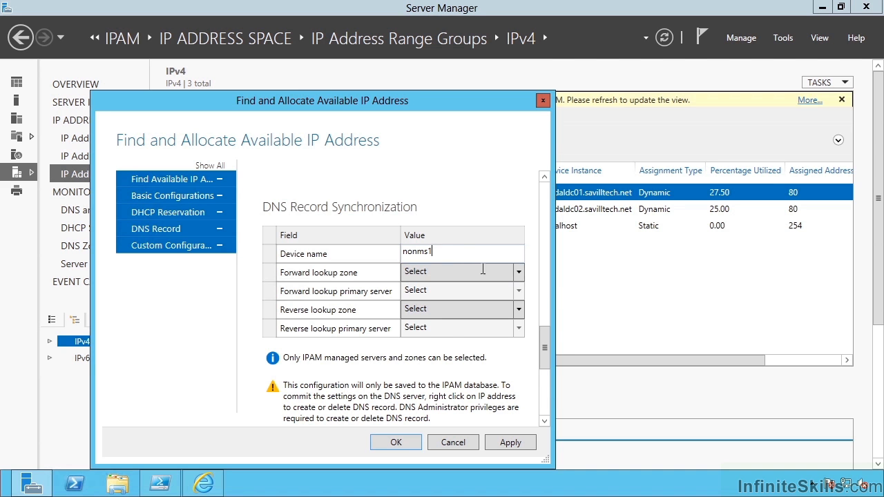
pyautogui.moveTo(552, 362); pyautogui.dragTo(530, 201)
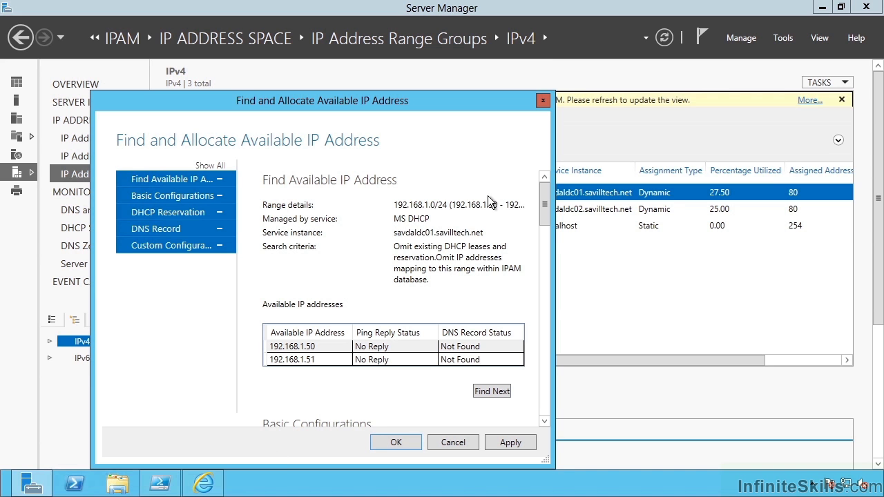
pyautogui.moveTo(547, 214); pyautogui.dragTo(551, 410)
# - Allocate 192.168.1.51 as noms1 in IPAM and check its device type and state columns
pyautogui.click(420, 260)
pyautogui.click(415, 446)
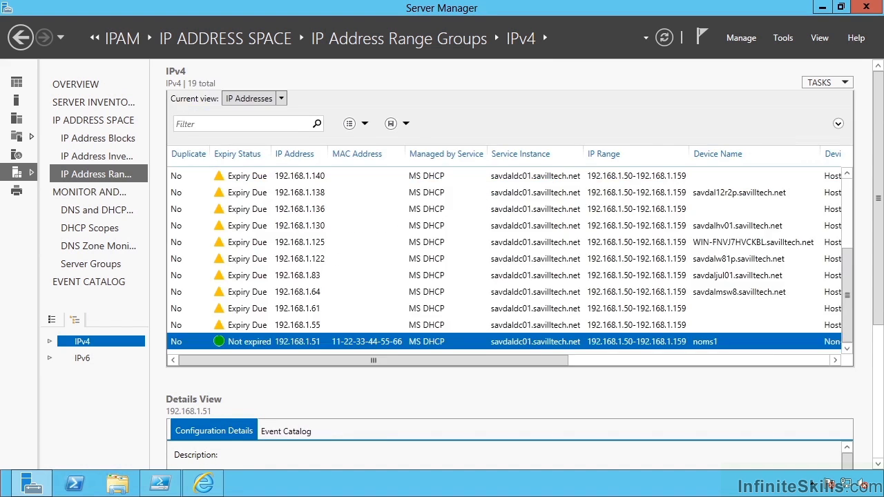
pyautogui.click(772, 365)
pyautogui.click(195, 365)
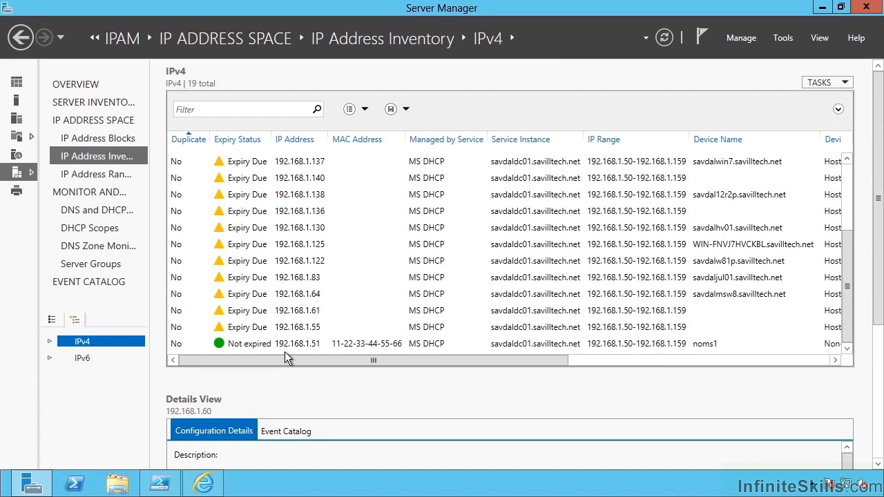
# - Create a DHCP reservation for 192.168.1.51 and review its DHCP reservation settings
pyautogui.rightClick(266, 350)
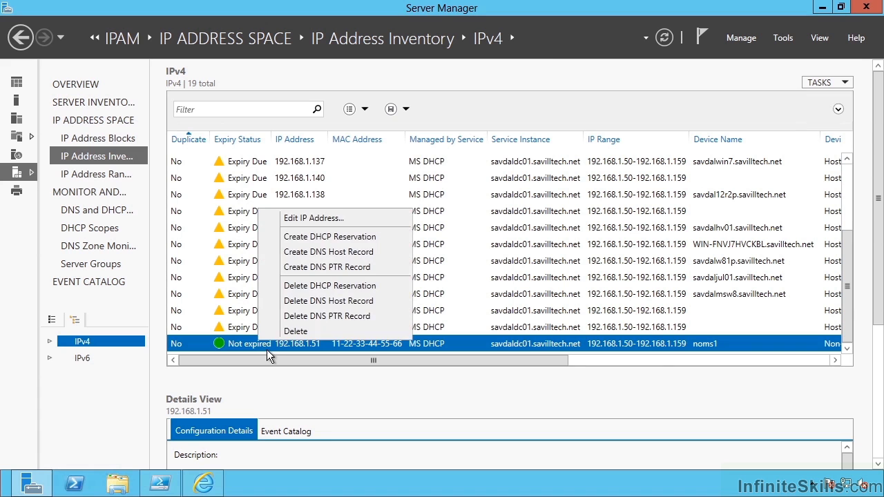
pyautogui.click(336, 242)
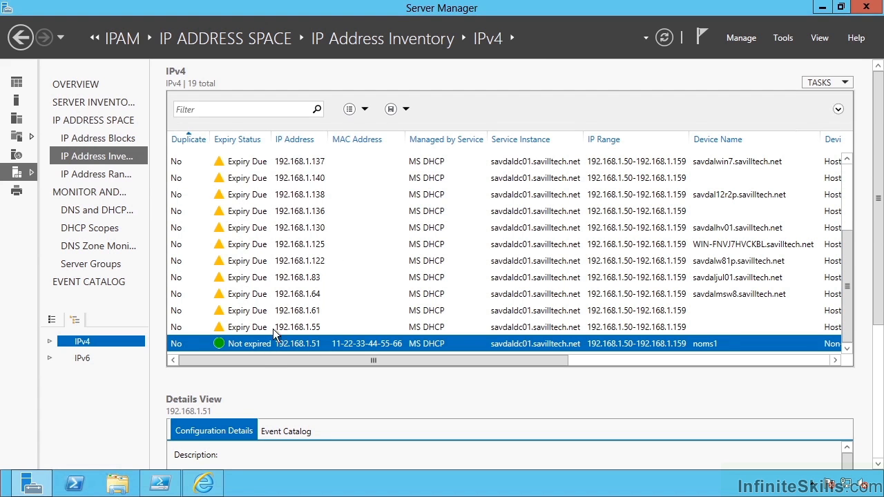
pyautogui.rightClick(266, 344)
pyautogui.click(315, 222)
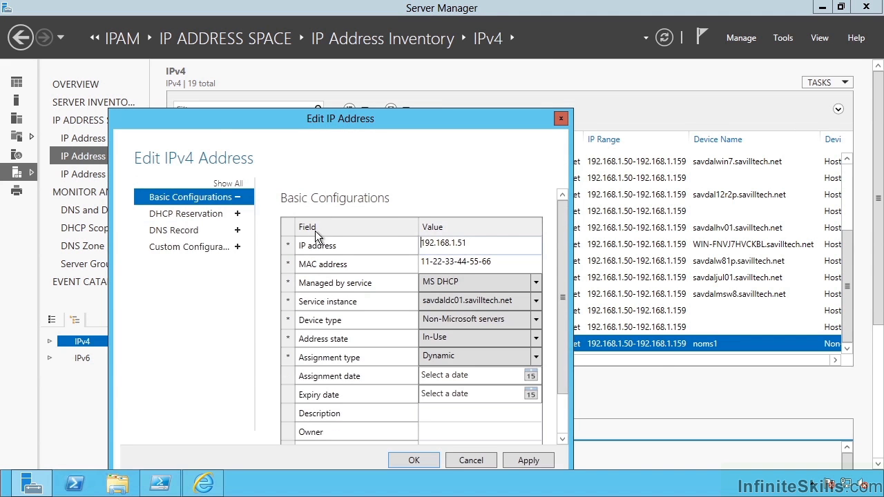
pyautogui.moveTo(568, 304); pyautogui.dragTo(568, 356)
pyautogui.click(194, 220)
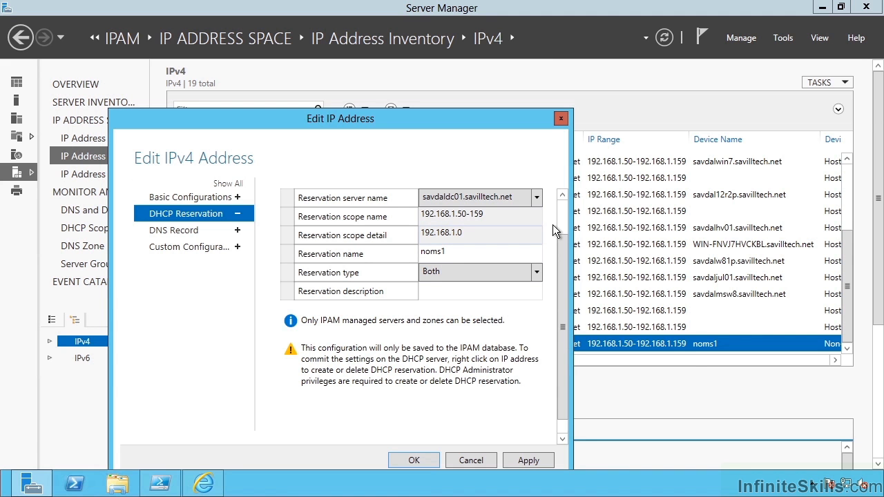
# - Confirm the noms1 reservation for 192.168.1.51 appears in the refreshed DHCP Reservations list
pyautogui.click(414, 460)
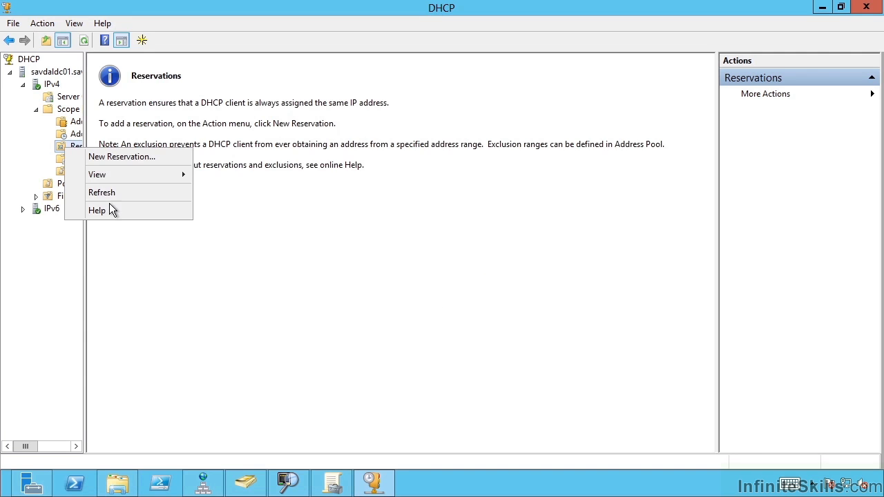
pyautogui.click(107, 194)
pyautogui.click(147, 74)
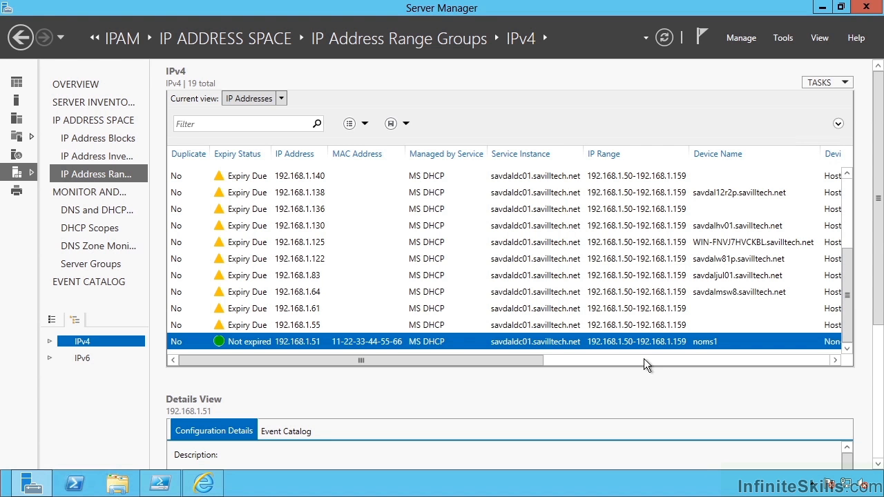
pyautogui.click(846, 83)
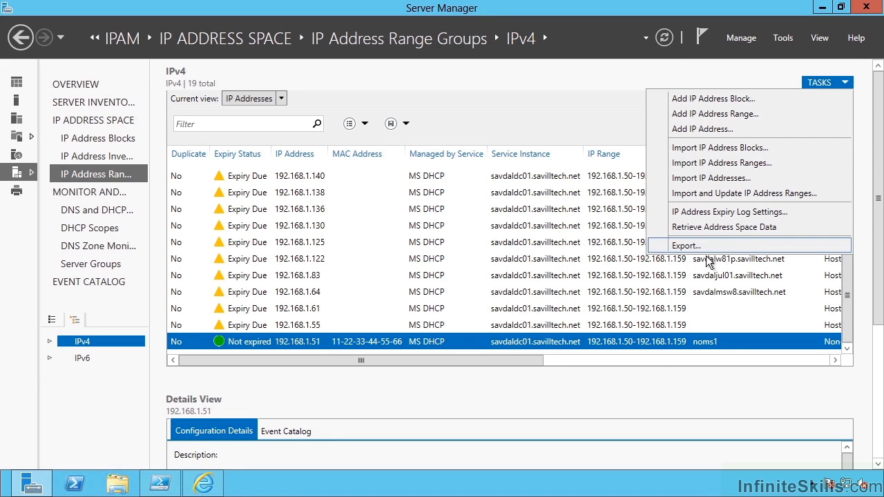
pyautogui.click(687, 246)
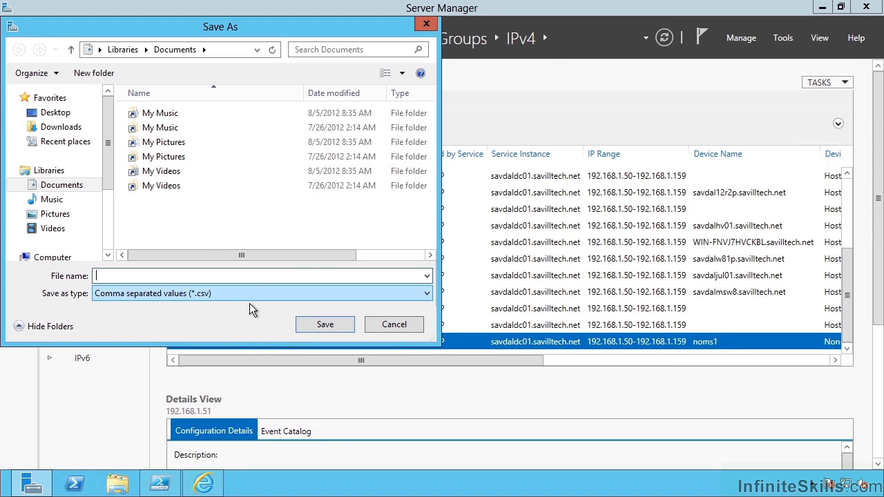
pyautogui.click(391, 330)
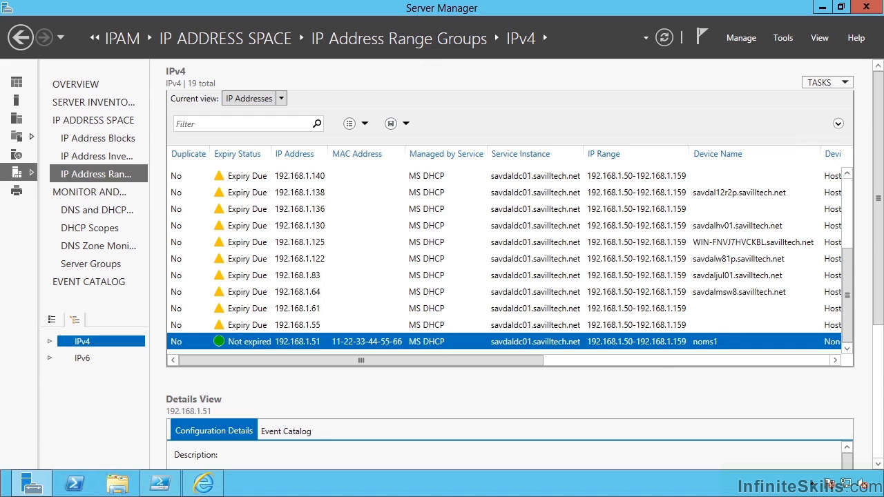